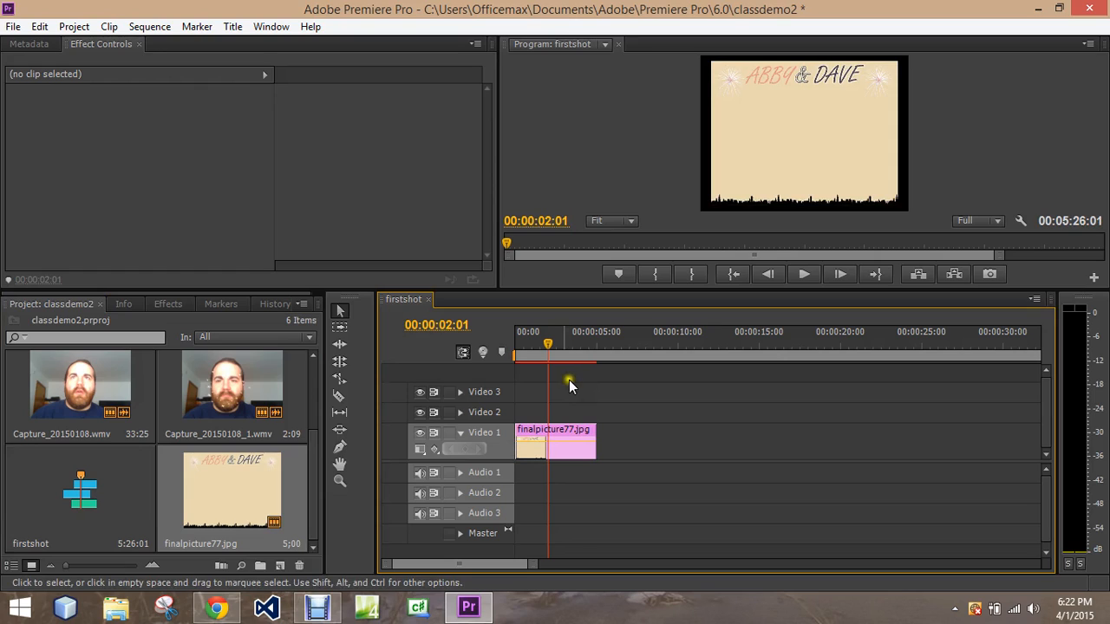
Move the playhead to the start of the sequence and create a default roll title named "Welcome"
left_click(545, 345)
left_click_drag(544, 345, 511, 342)
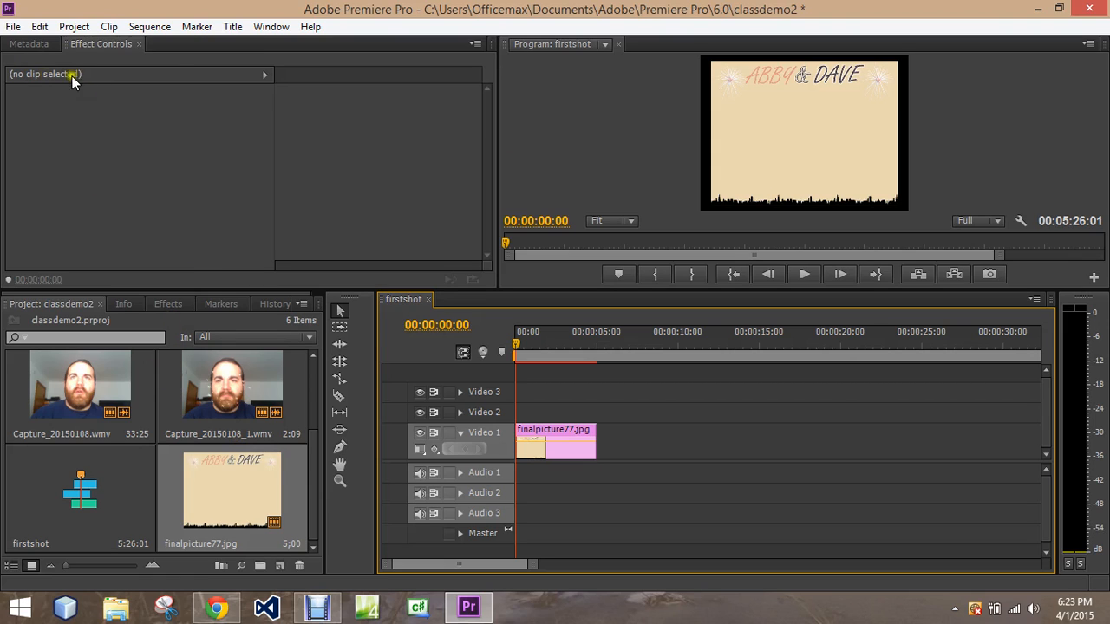
left_click(233, 26)
mouse_move(248, 50)
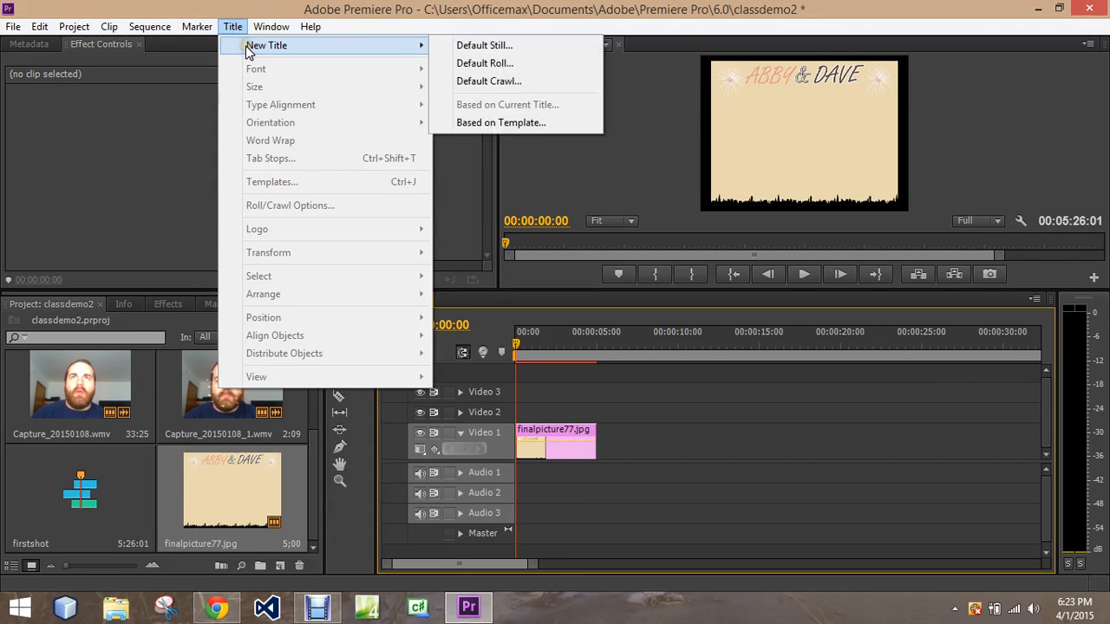
left_click(467, 65)
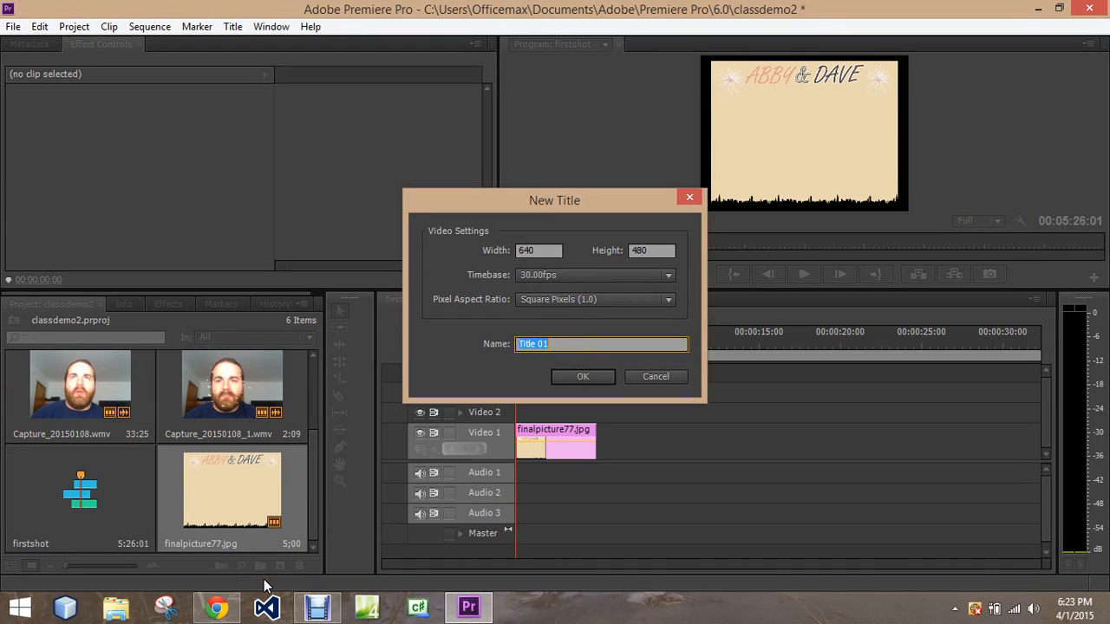
type("Welcome")
left_click(584, 378)
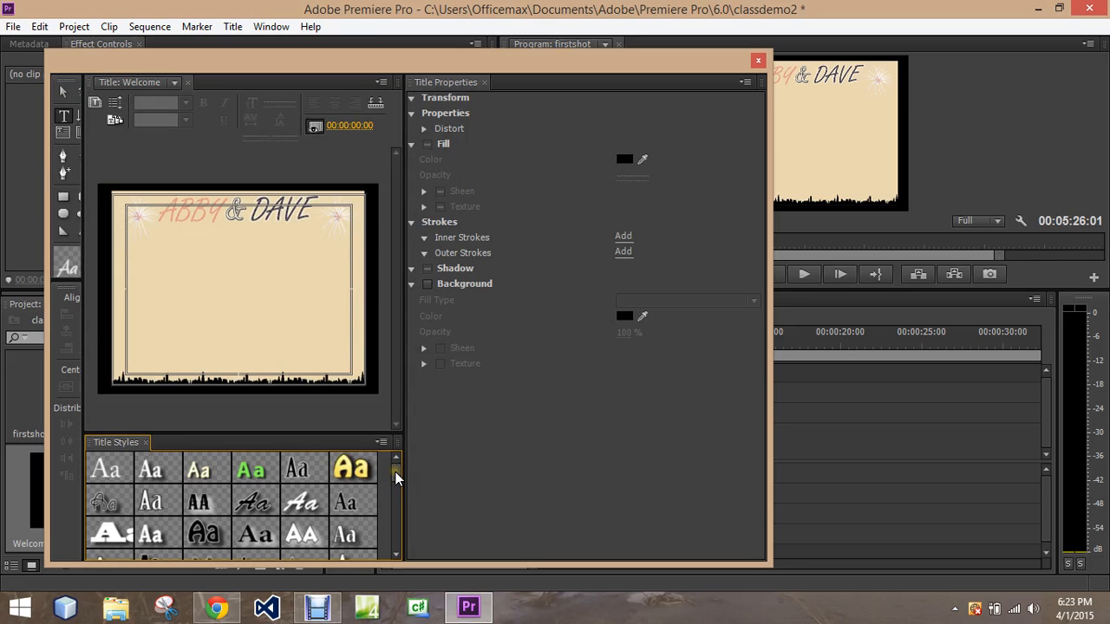
Widen the title tools area and choose the slanted white serif title style with a shadow
left_click_drag(82, 248, 109, 249)
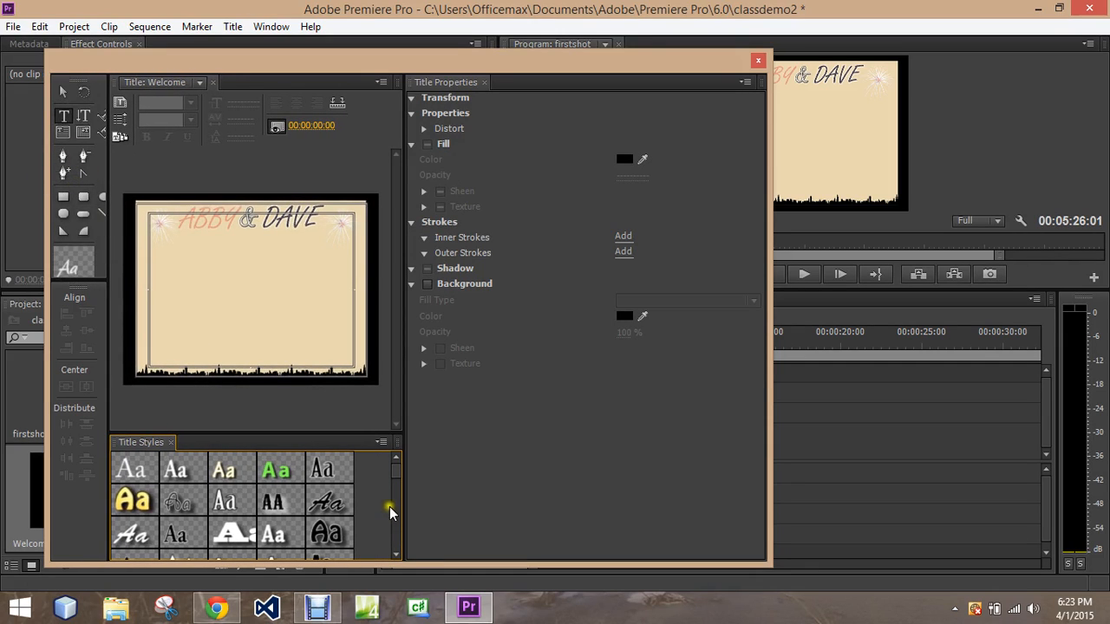
left_click_drag(395, 475, 394, 513)
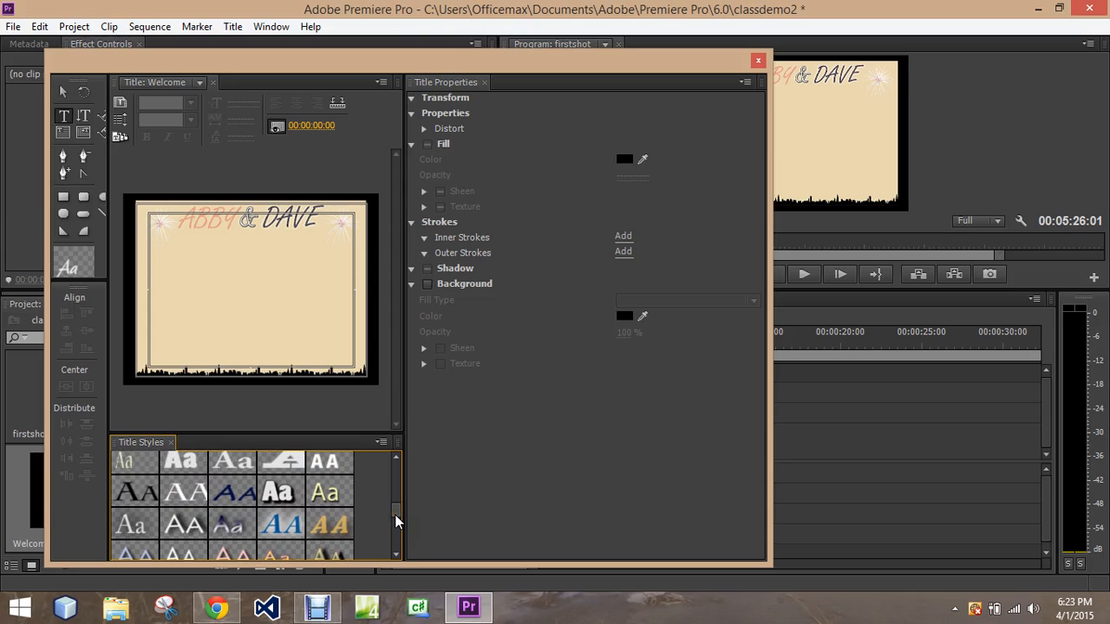
left_click_drag(394, 521, 395, 505)
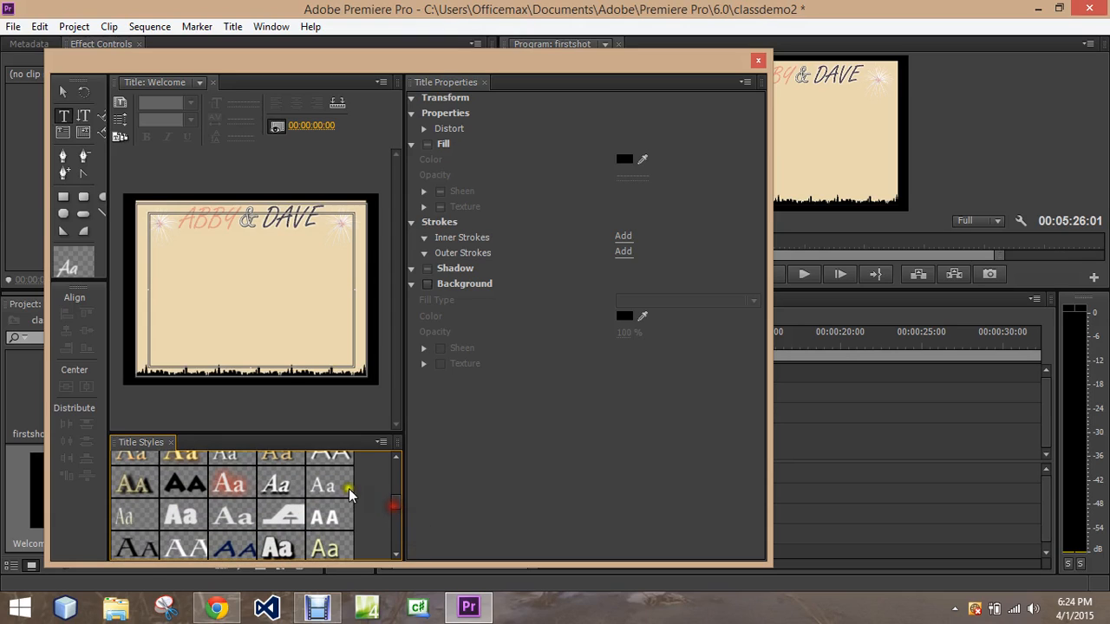
left_click(276, 486)
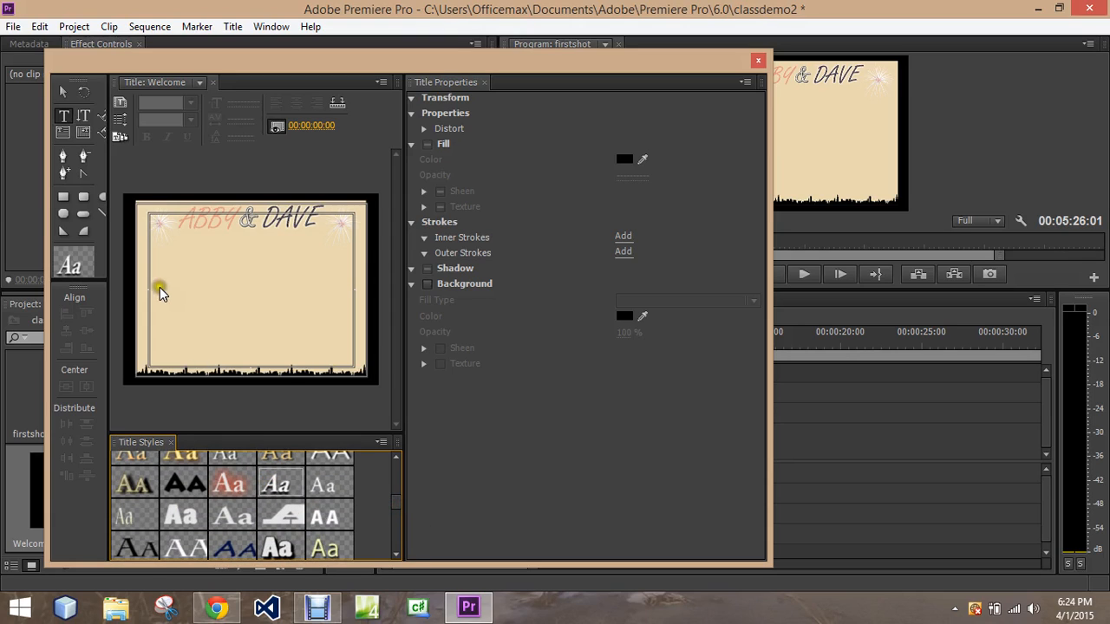
Add a text box about 408 by 232 below the heading on the title canvas, containing "Hello class"
left_click(225, 280)
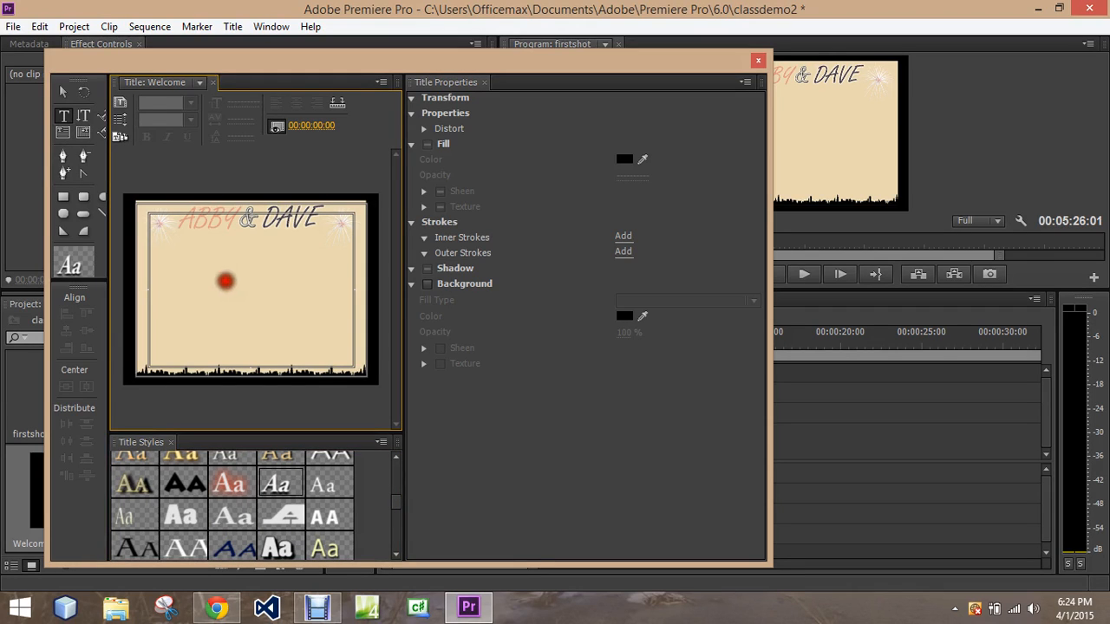
left_click_drag(226, 280, 327, 326)
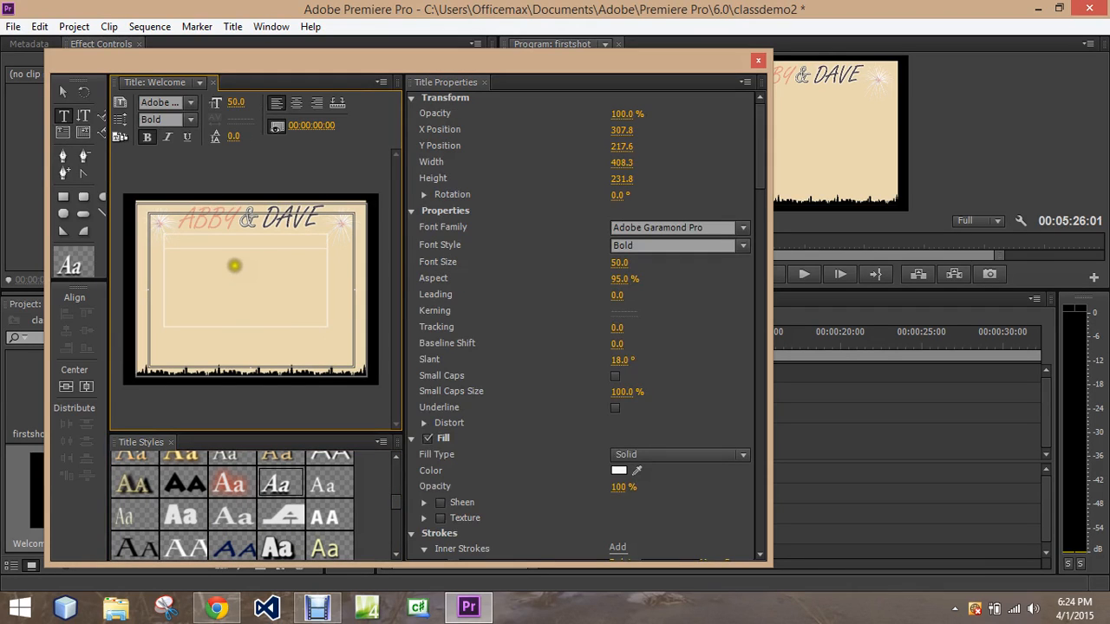
type("H")
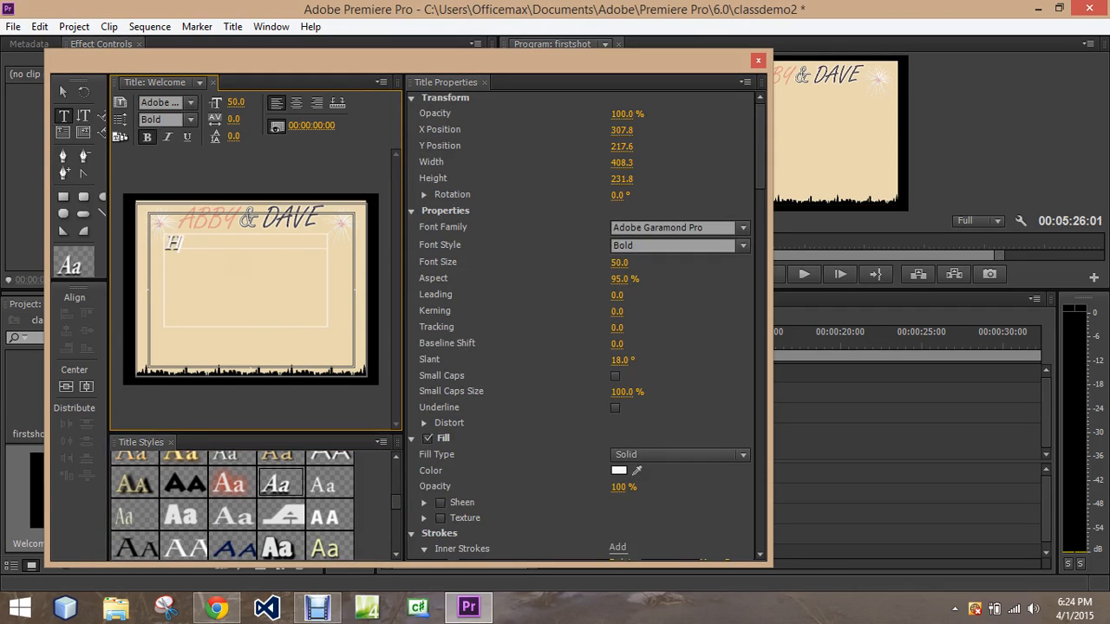
type("ello class")
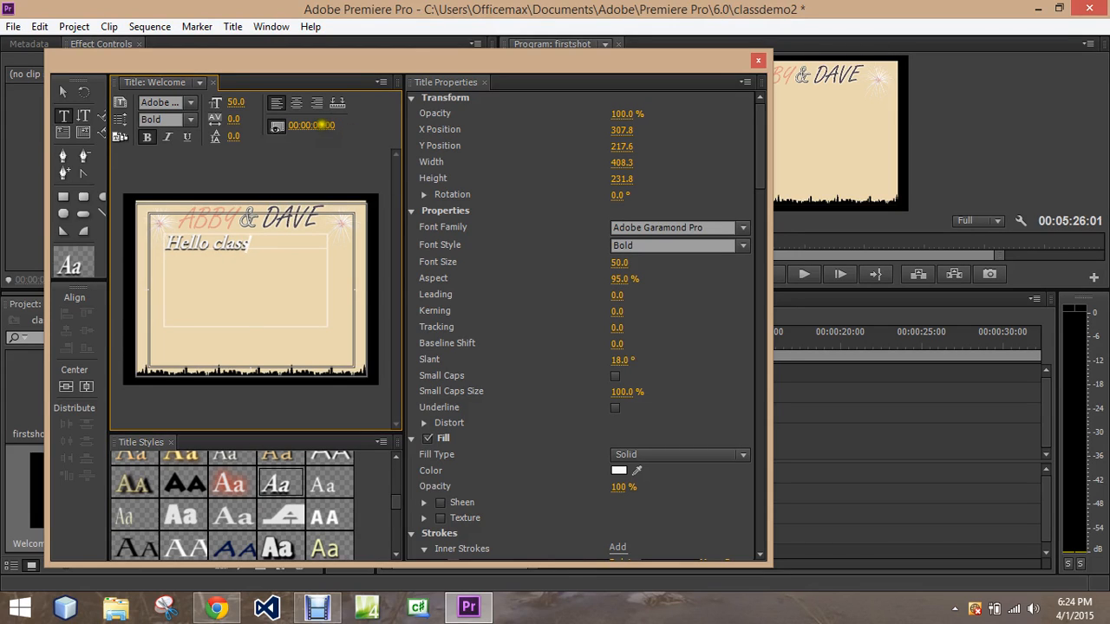
Try the background video at 00:00:04:18, reset it to 00:00:00:00, and inspect the tab stops without changing them
mouse_move(322, 126)
left_mouse_down()
mouse_move(396, 126)
mouse_move(329, 126)
left_mouse_up()
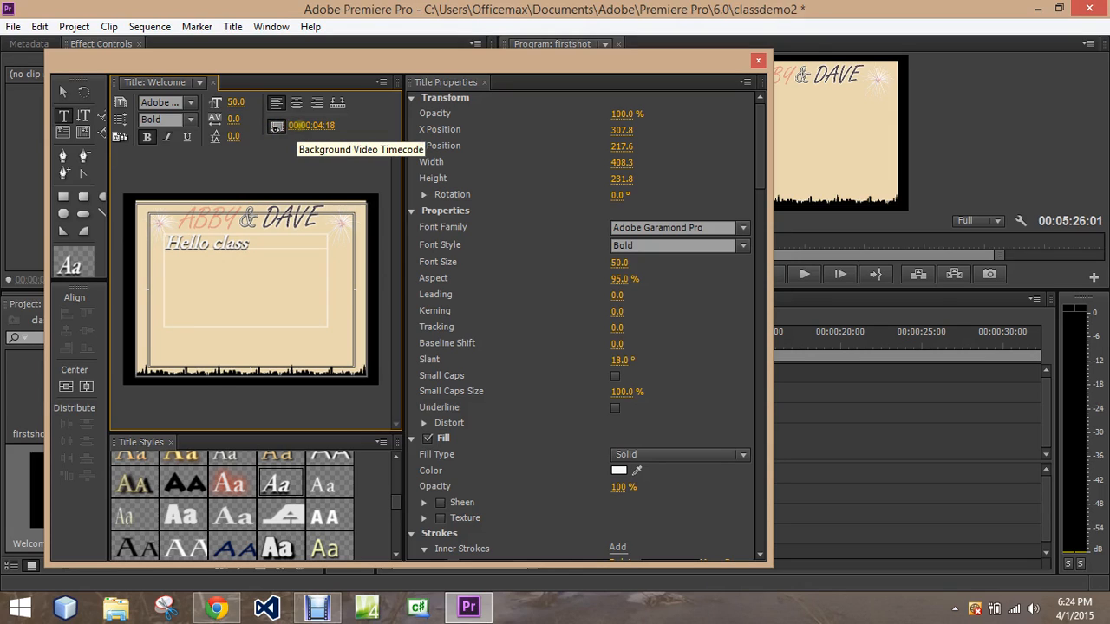
left_click_drag(304, 129, 245, 125)
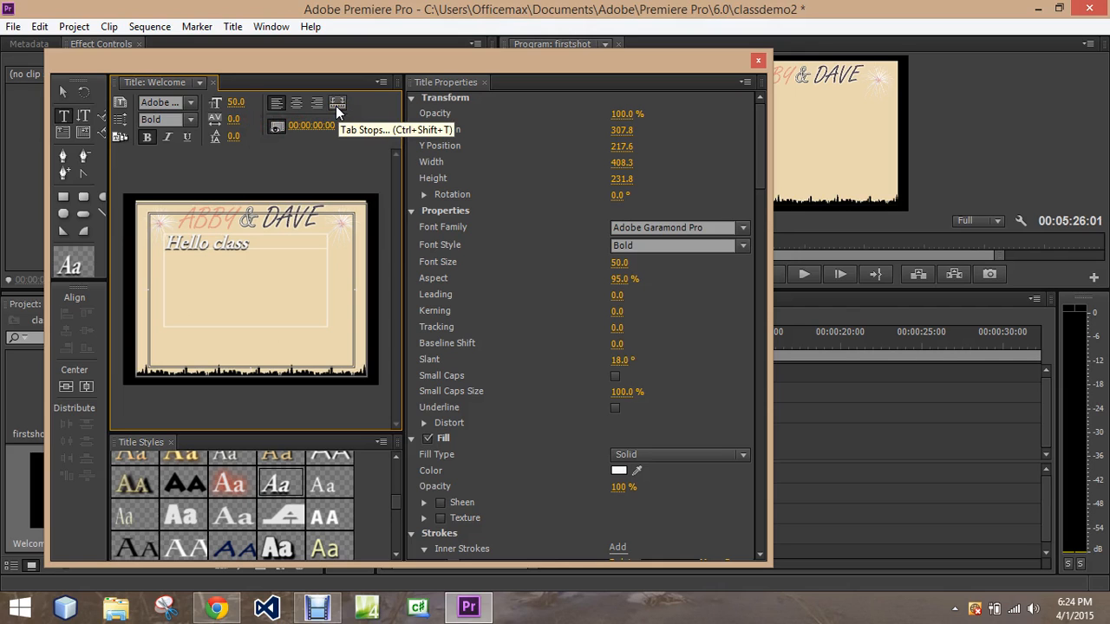
left_click(337, 104)
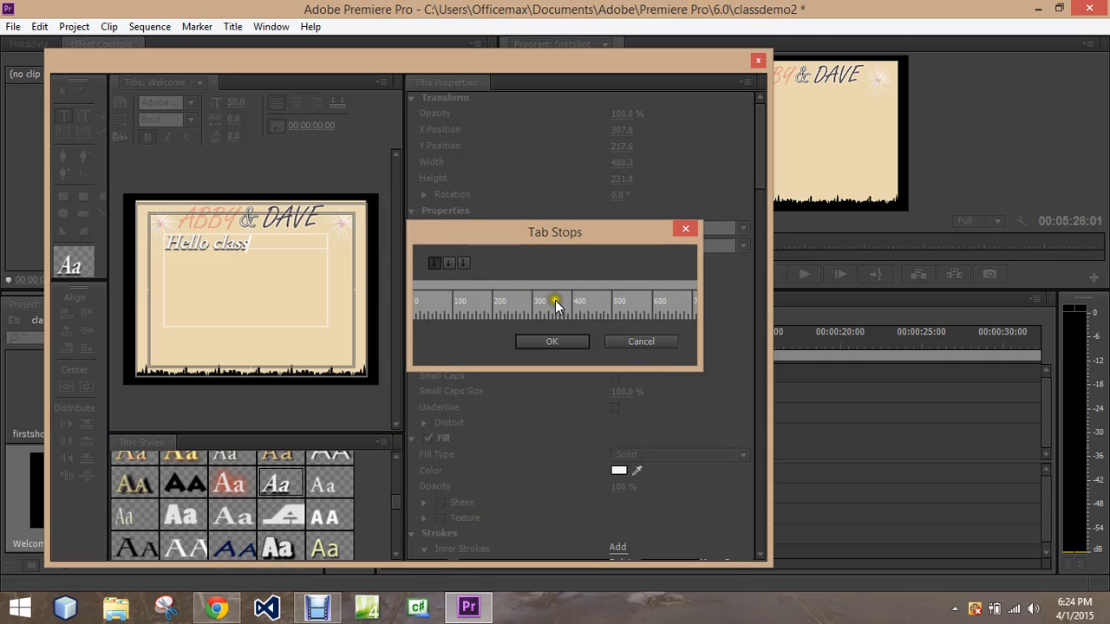
left_click(649, 340)
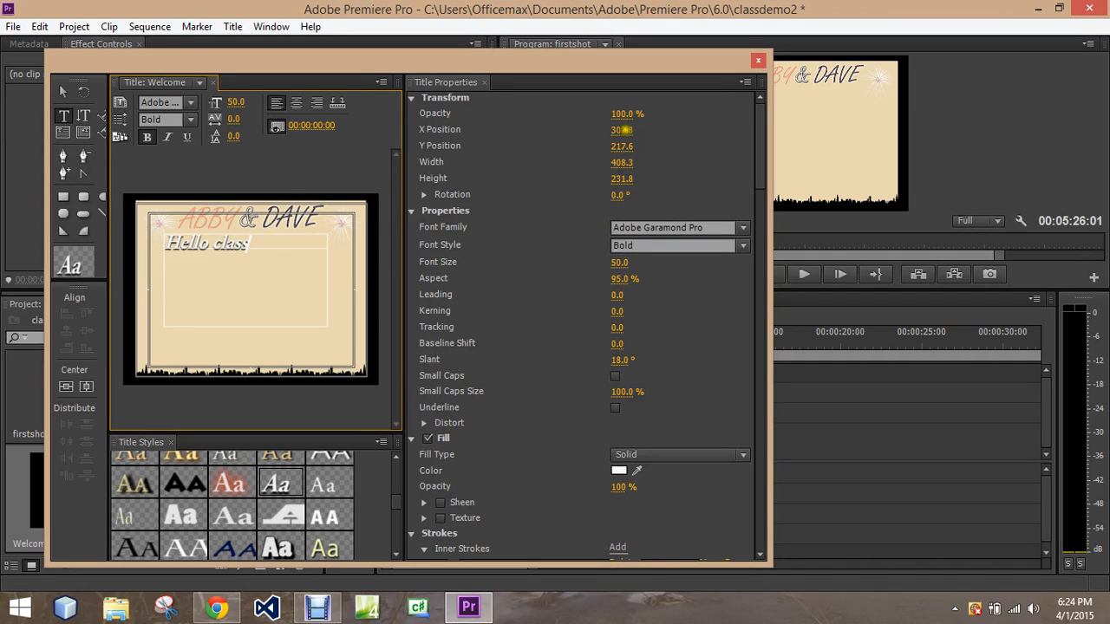
Transform the text box with X position 403.8, Y position 281.6, width 228.3 and rotation 352°
left_click_drag(621, 114, 701, 139)
left_click_drag(620, 139, 673, 153)
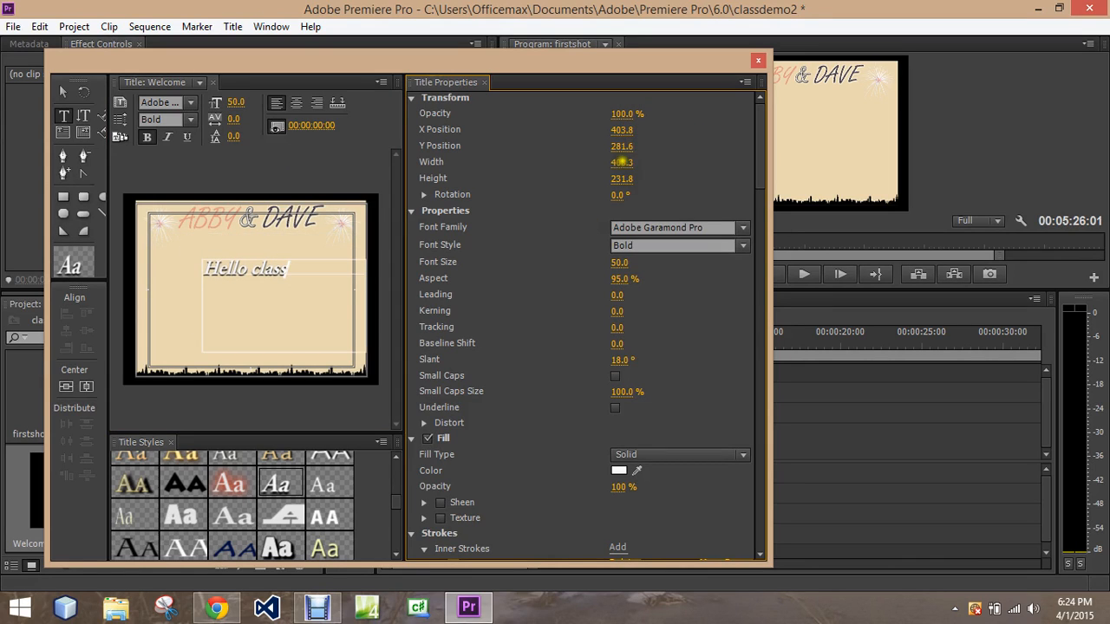
left_click_drag(622, 162, 465, 176)
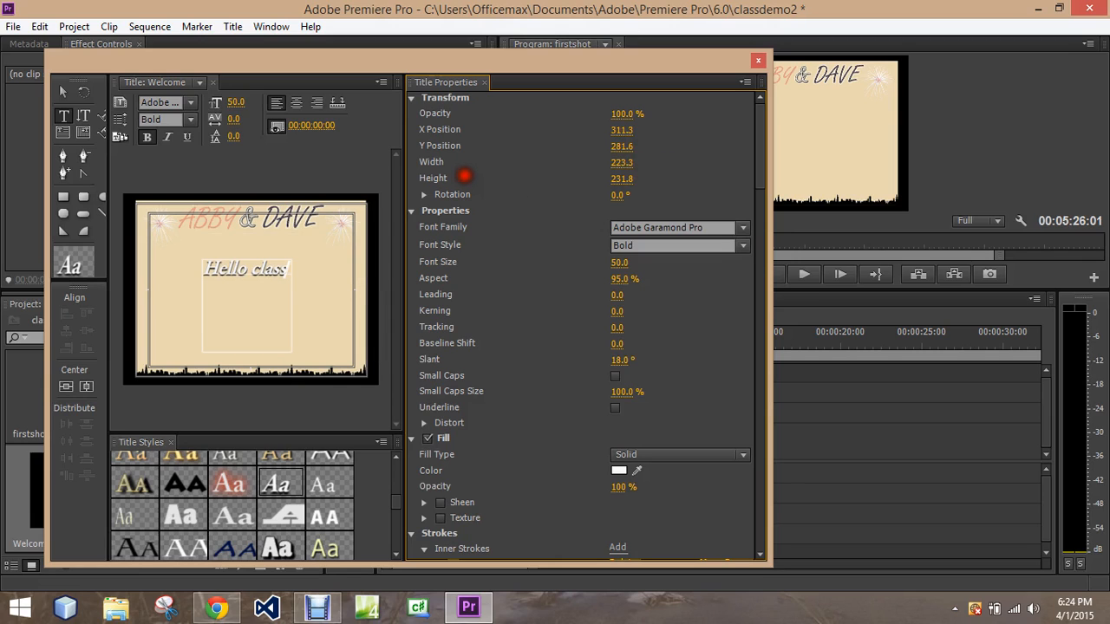
mouse_move(622, 162)
left_mouse_down()
mouse_move(595, 170)
mouse_move(624, 156)
left_mouse_up()
mouse_move(619, 195)
left_mouse_down()
mouse_move(637, 196)
mouse_move(588, 196)
mouse_move(615, 196)
left_mouse_up()
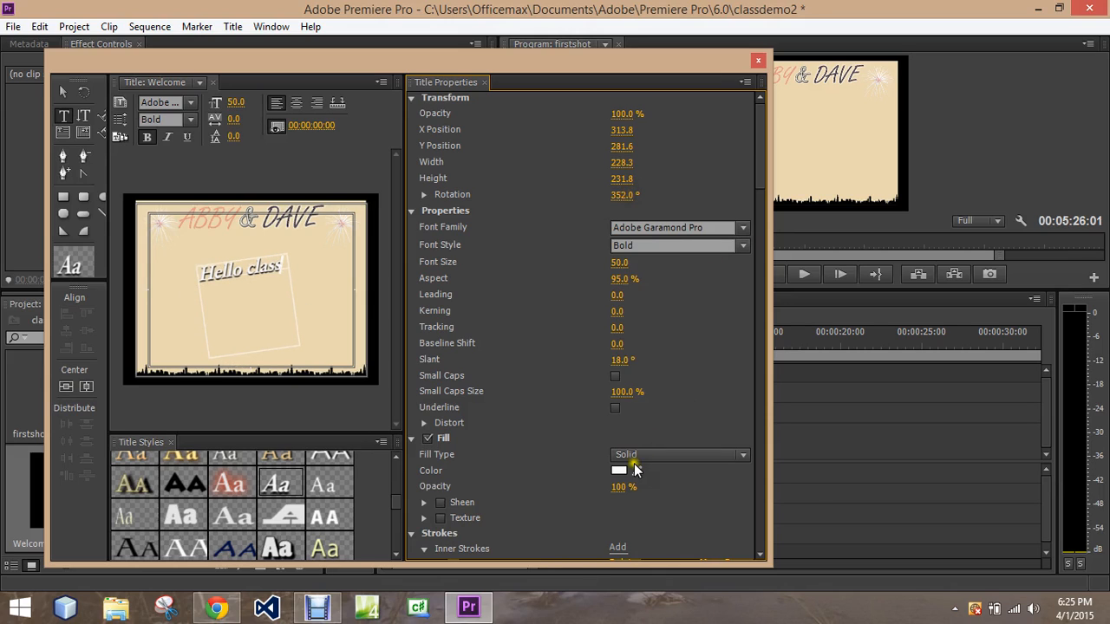
Format the text in Baskerville Old Face with font size 51, aspect 127%, leading -10, kerning 5, tracking 10 and baseline shift -28
left_click_drag(619, 261, 621, 262)
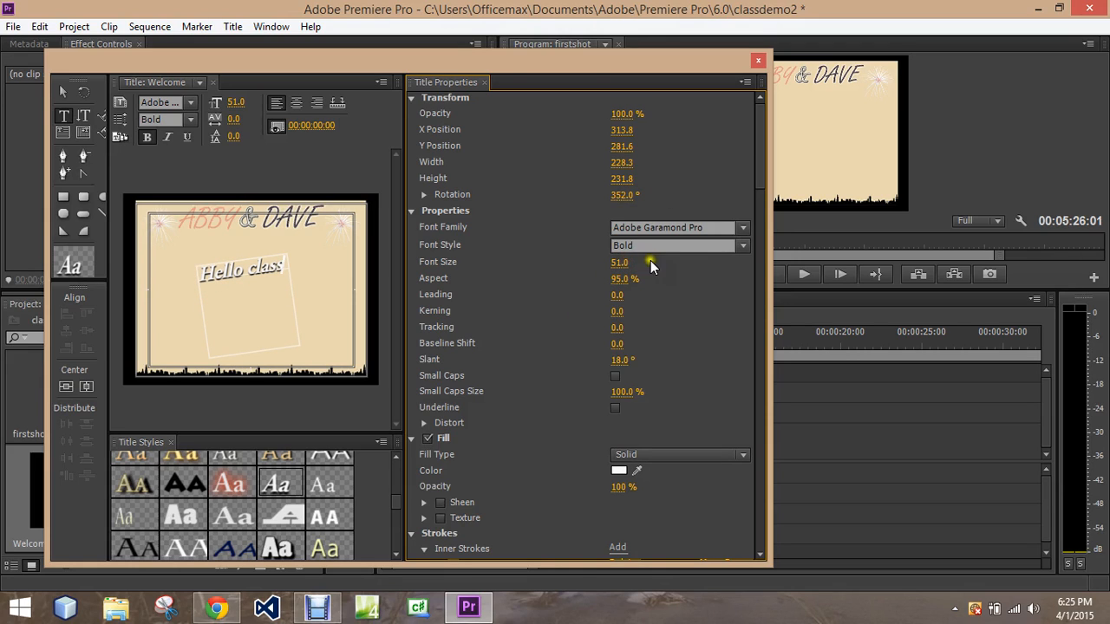
left_click(741, 230)
left_click(672, 392)
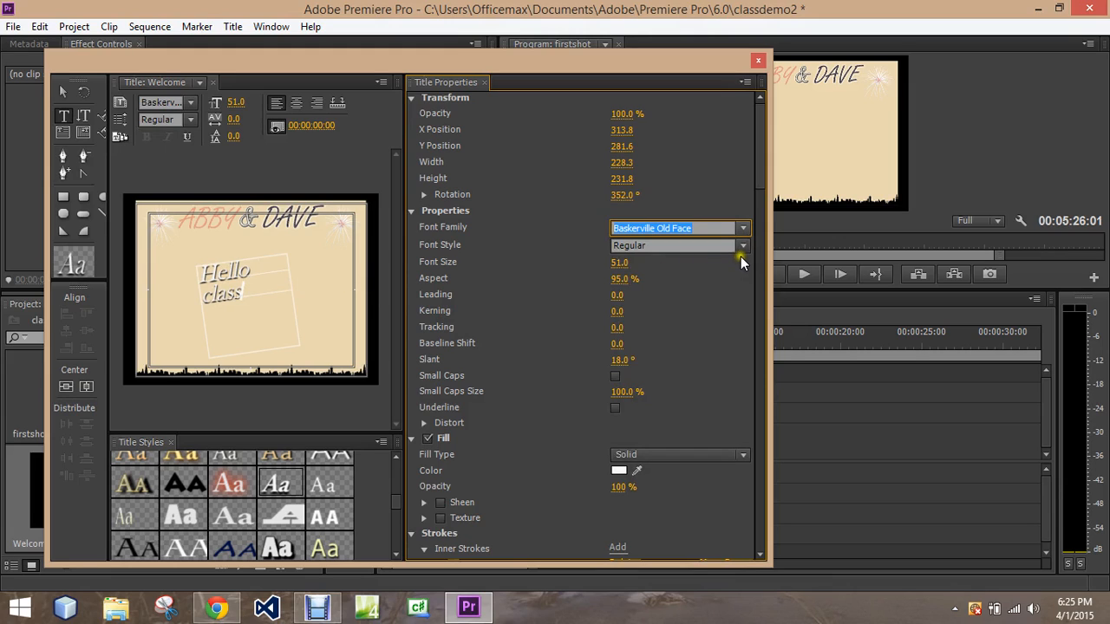
left_click(616, 279)
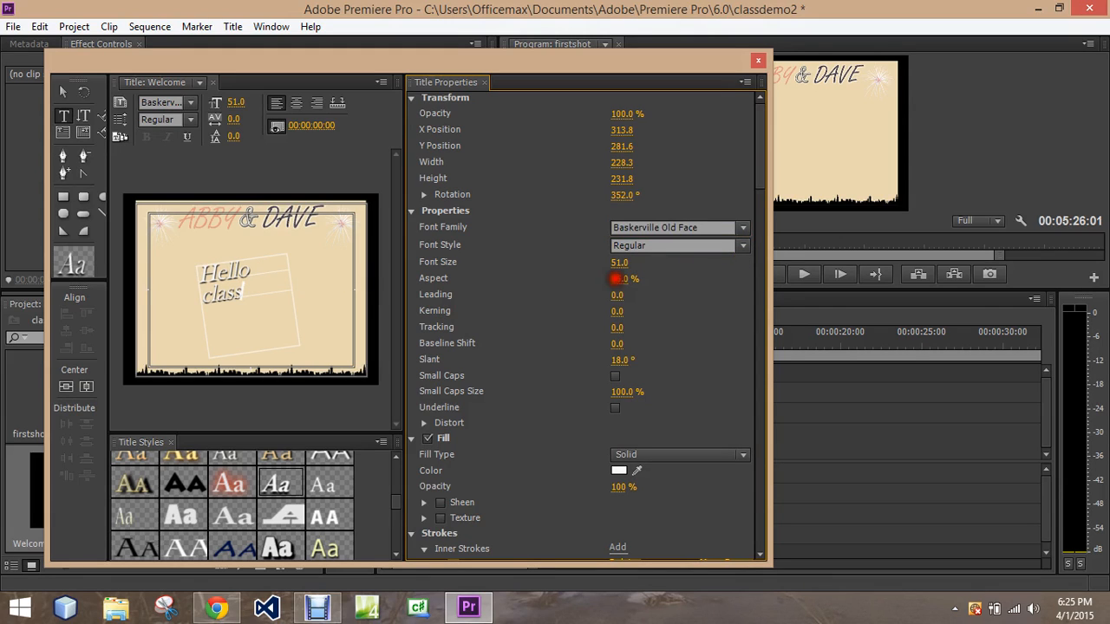
left_click_drag(616, 279, 605, 340)
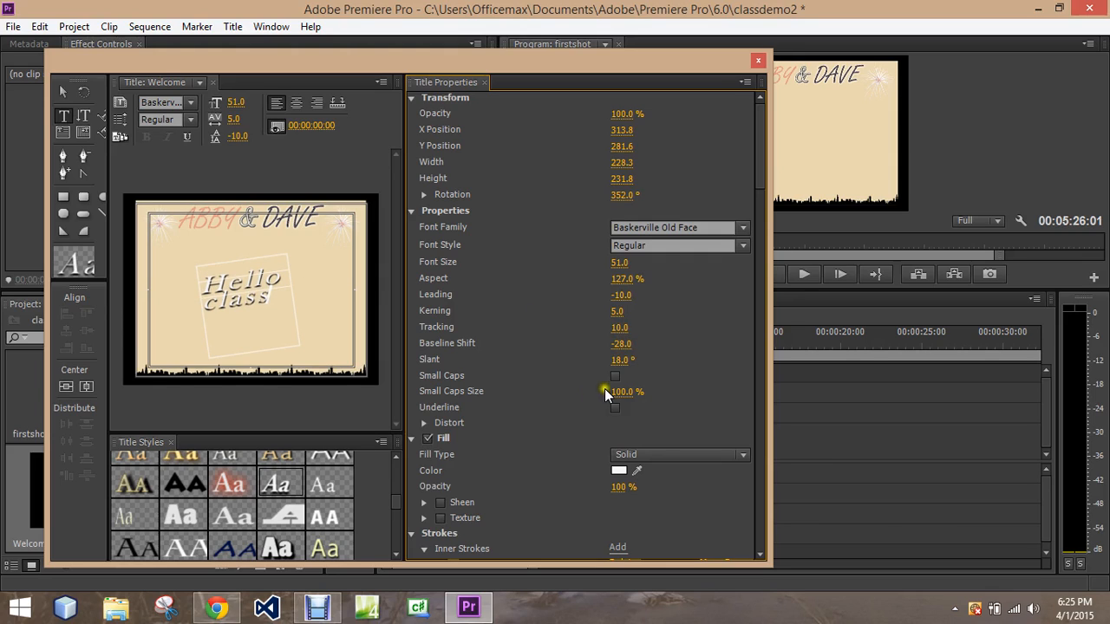
Enable small caps for the title text and set the small caps size to 62%
left_click(627, 392)
left_click(615, 376)
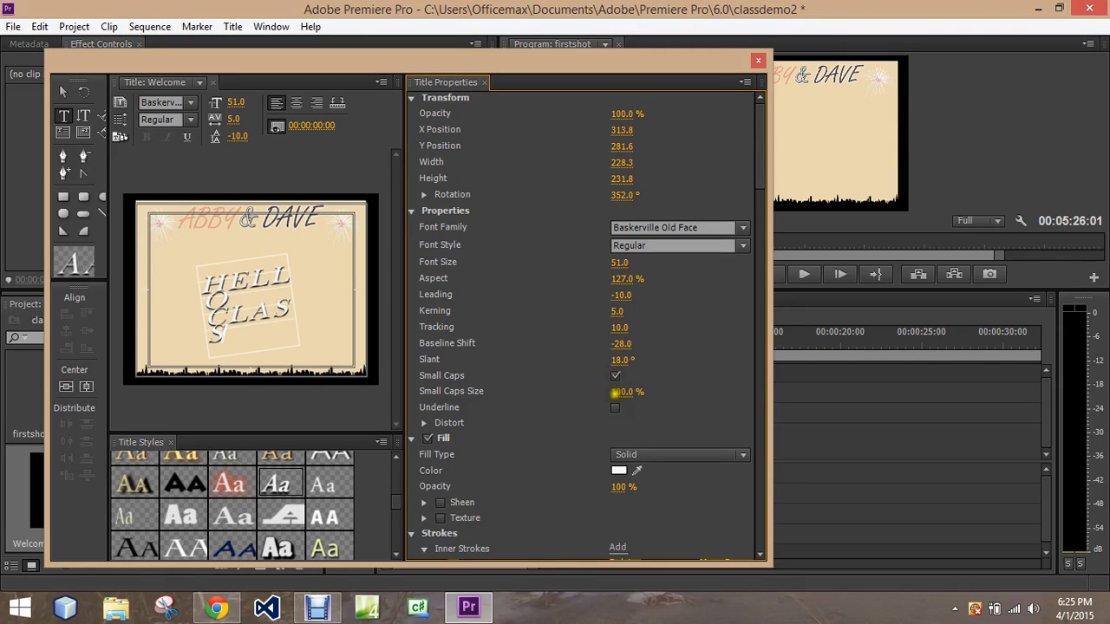
mouse_move(623, 392)
left_mouse_down()
mouse_move(577, 386)
mouse_move(628, 391)
left_mouse_up()
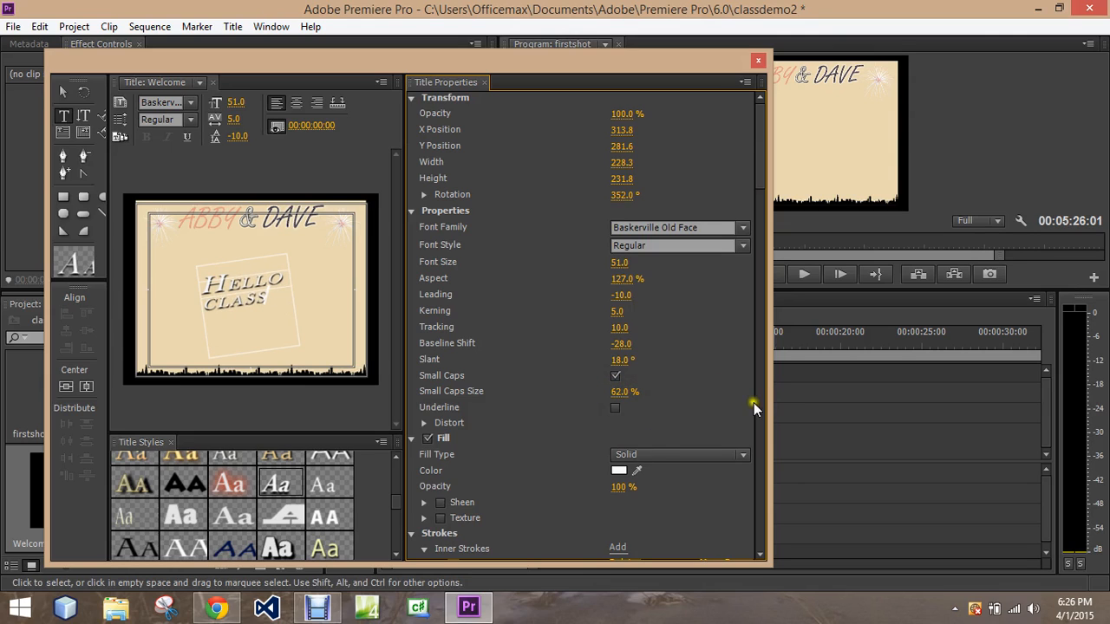
left_click(618, 471)
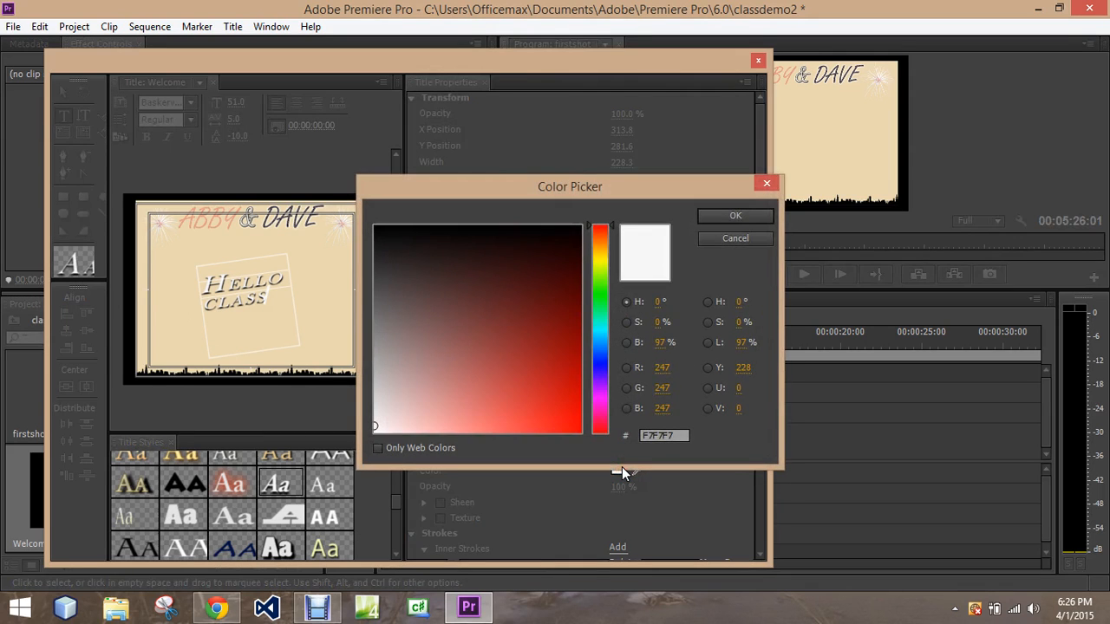
left_click(598, 233)
left_click(598, 275)
left_click(598, 364)
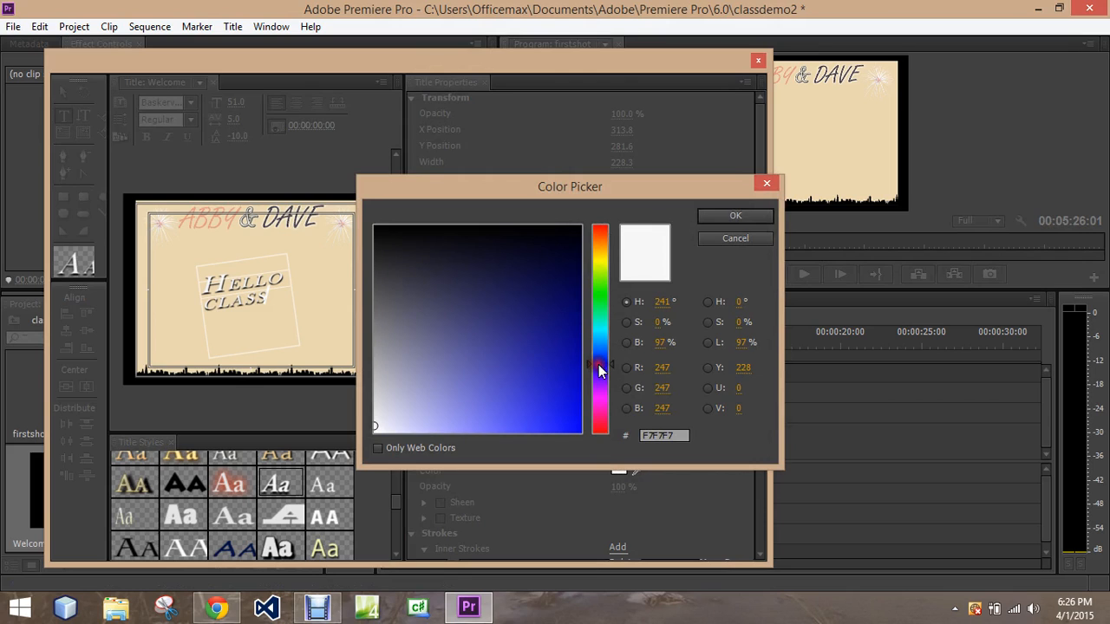
left_click(725, 239)
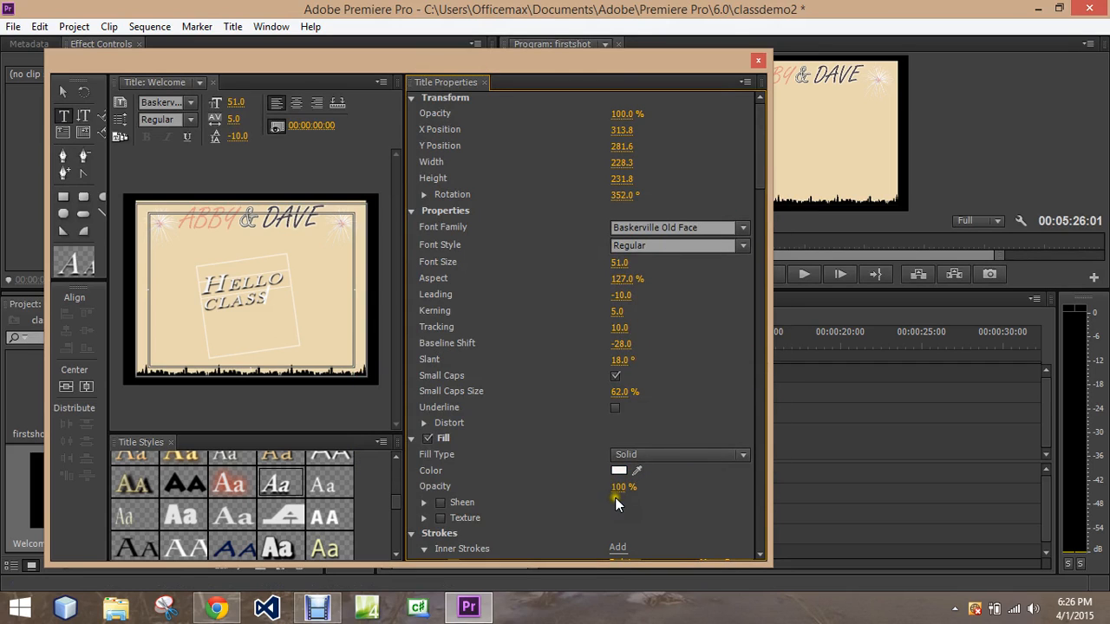
Set the text's fill opacity to 57% and enable the second inner stroke in red with a size of 14
mouse_move(618, 487)
left_mouse_down()
mouse_move(525, 478)
mouse_move(627, 486)
left_mouse_up()
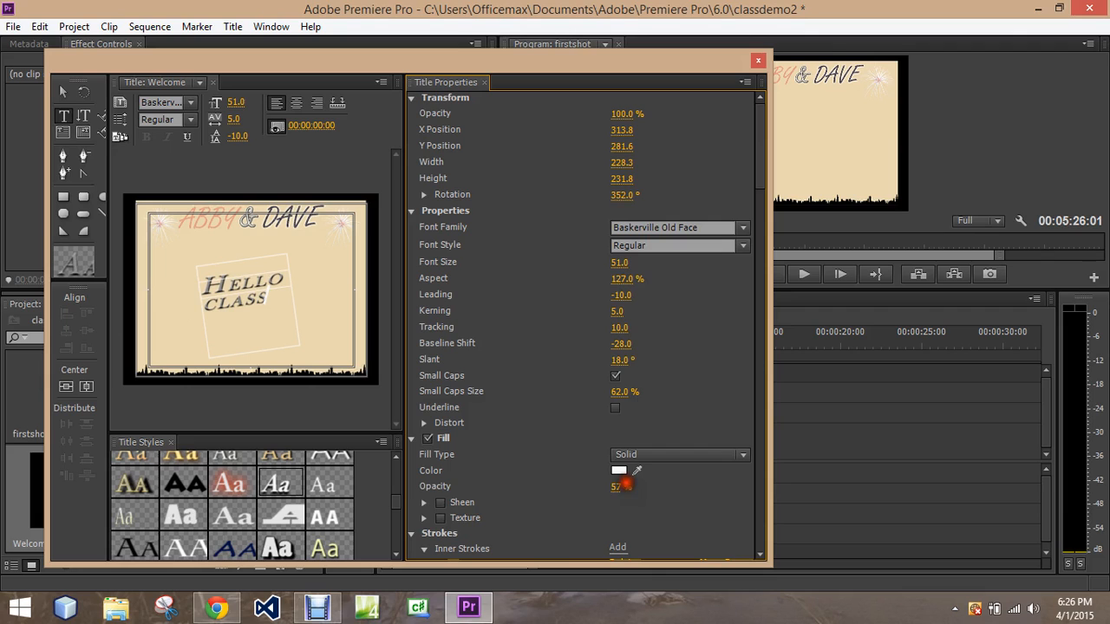
left_click(757, 560)
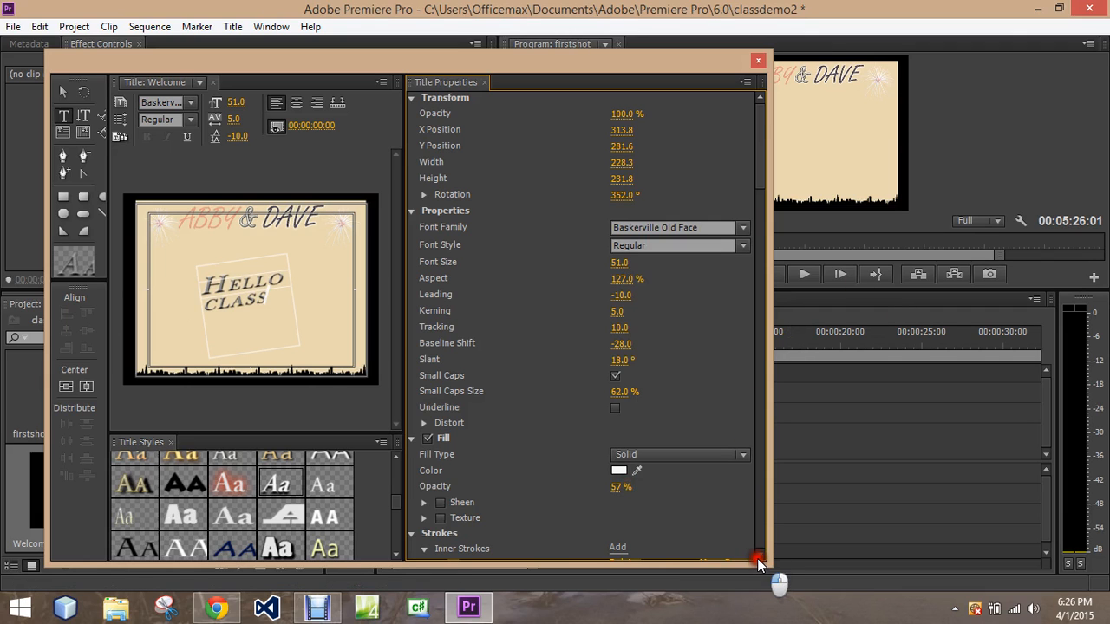
left_click(757, 559)
left_click(757, 559)
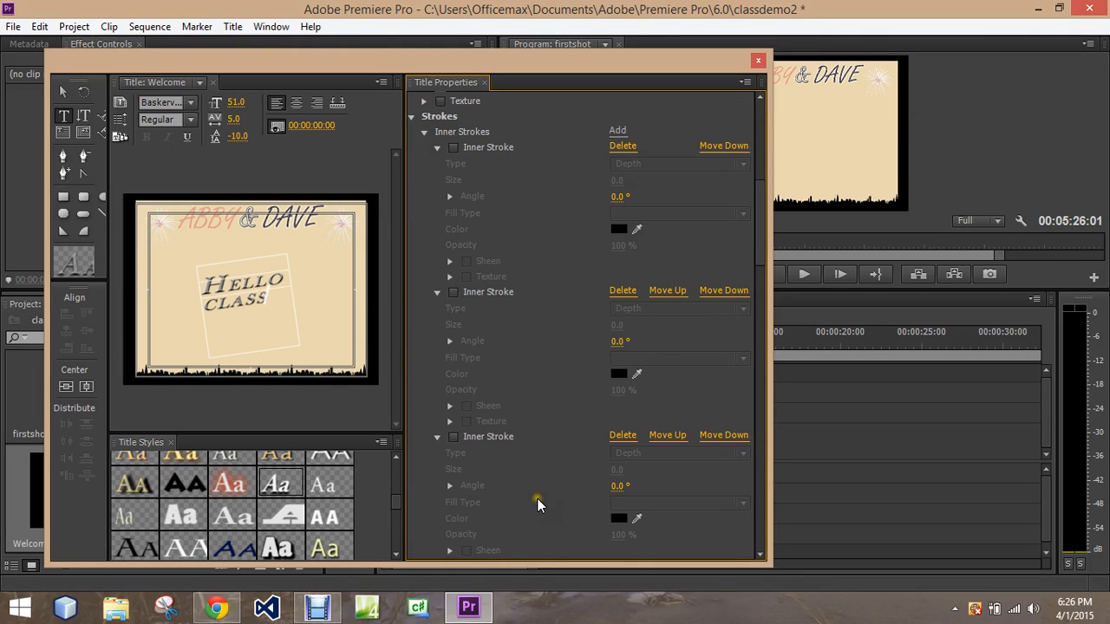
left_click(452, 293)
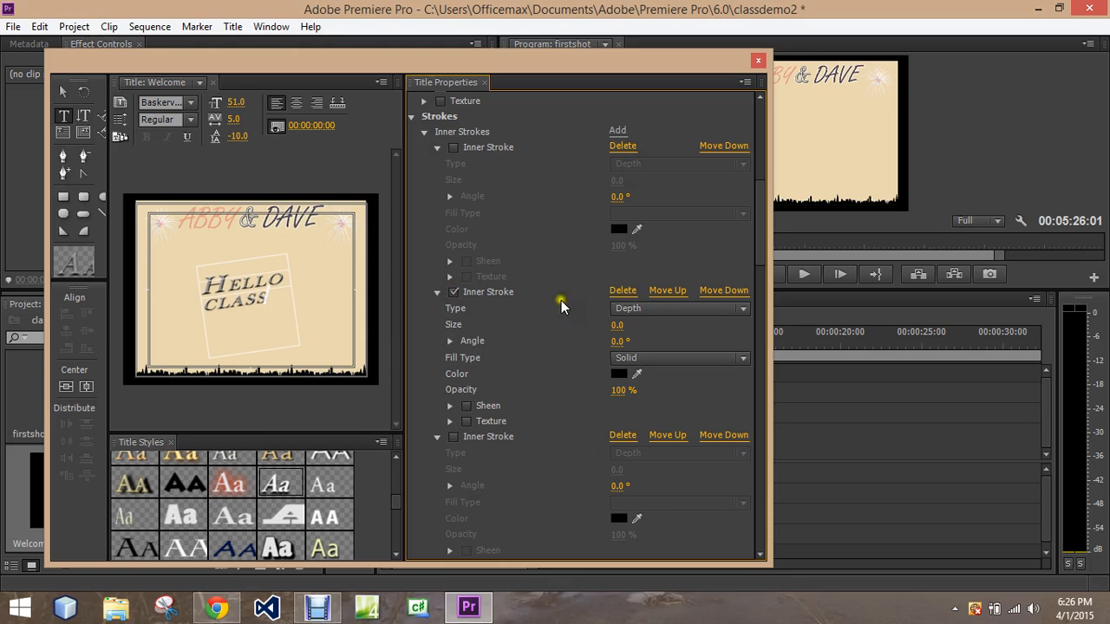
left_click(619, 373)
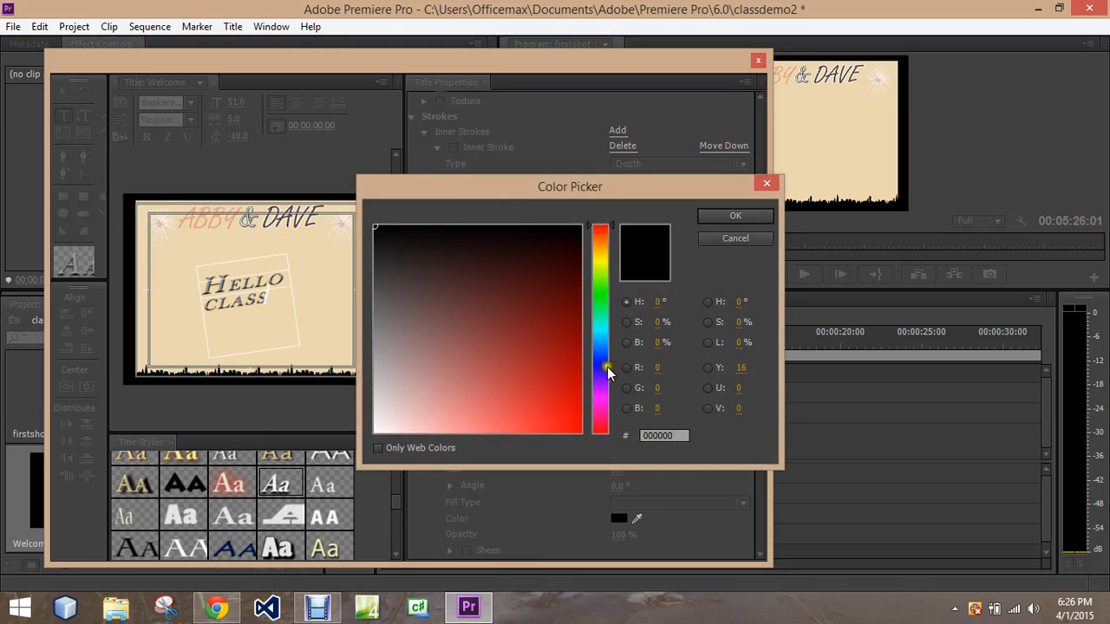
left_click(572, 423)
left_click(736, 215)
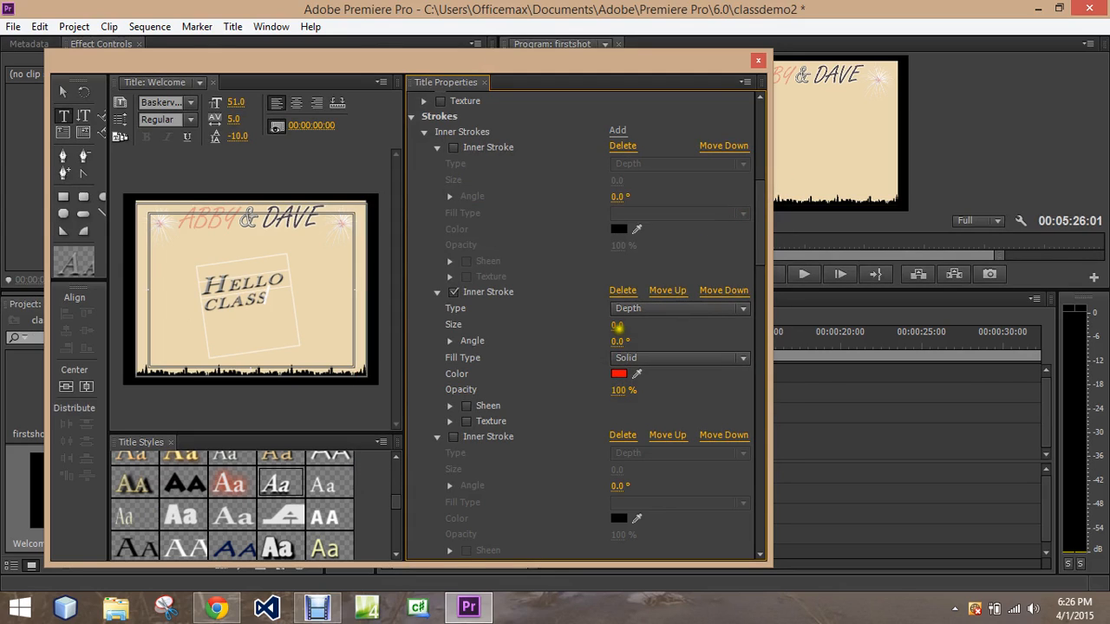
left_click_drag(633, 327, 644, 328)
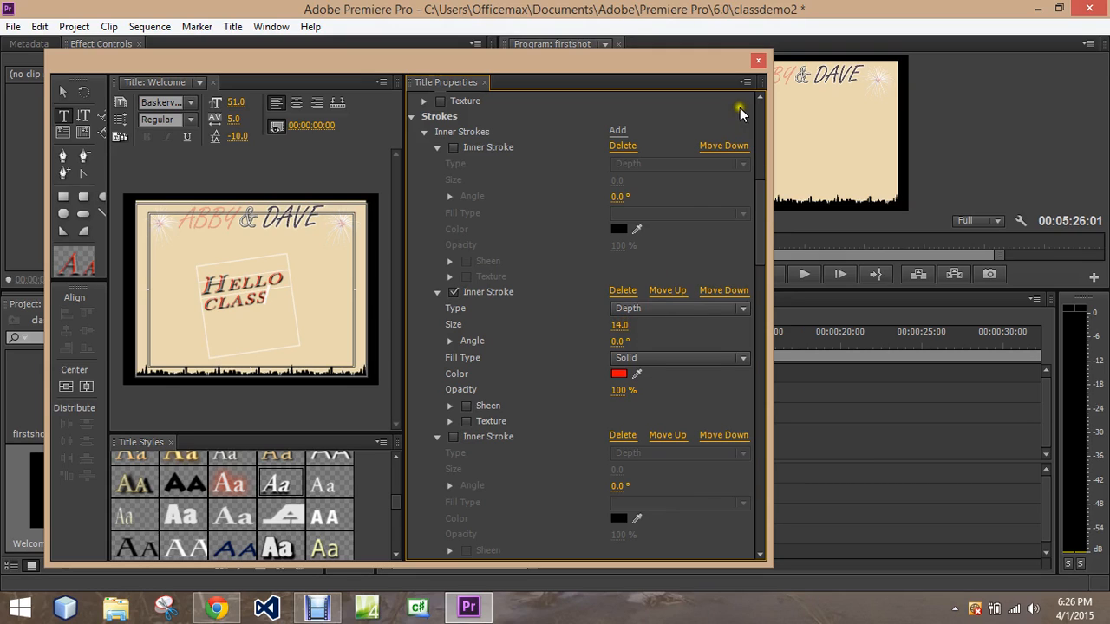
Close the finished title and place Welcome on Video 2 above finalpicture77.jpg, trimmed to start about 1.6 seconds in and end with the picture
left_click(755, 60)
left_click(758, 62)
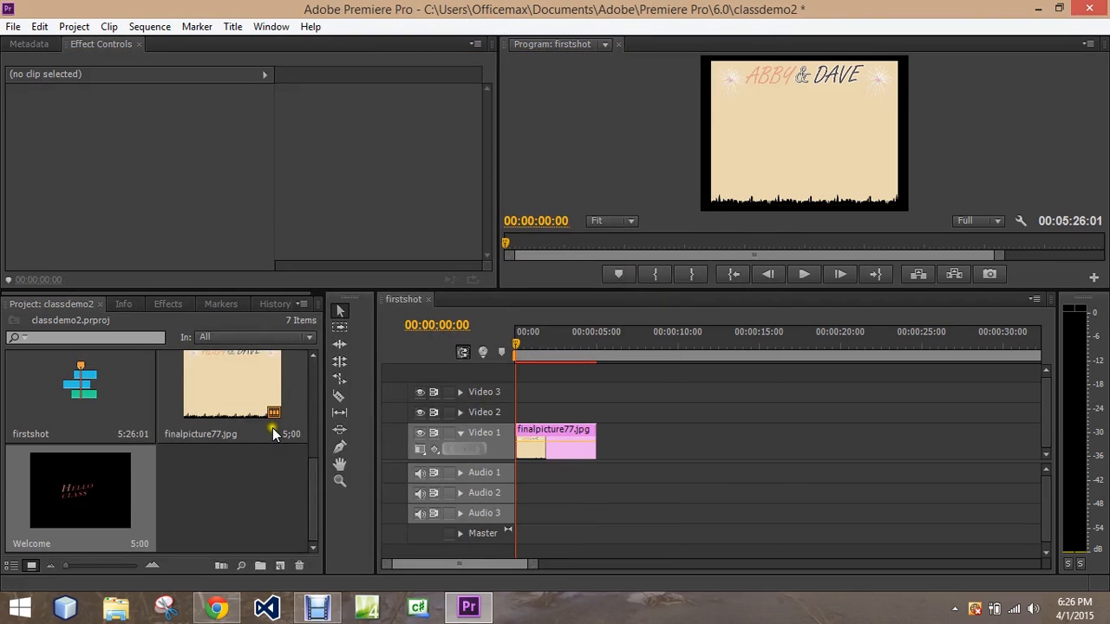
left_click_drag(78, 496, 524, 412)
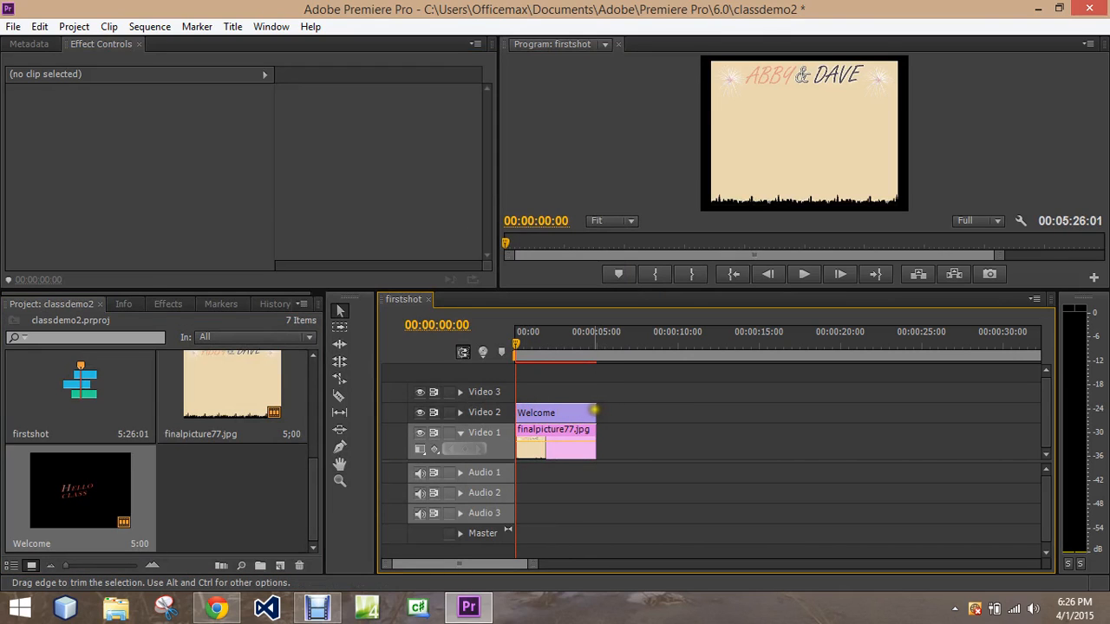
left_click_drag(595, 412, 563, 412)
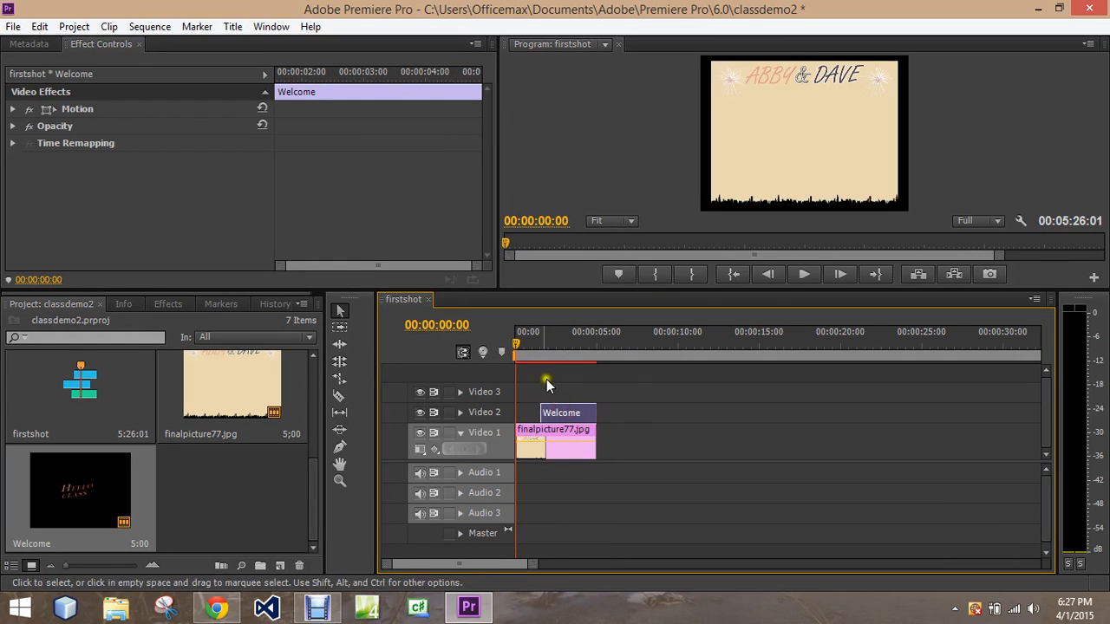
Play the firstshot sequence through the title clip to preview it over the background picture, and stop playback past the clips' end
left_click(808, 275)
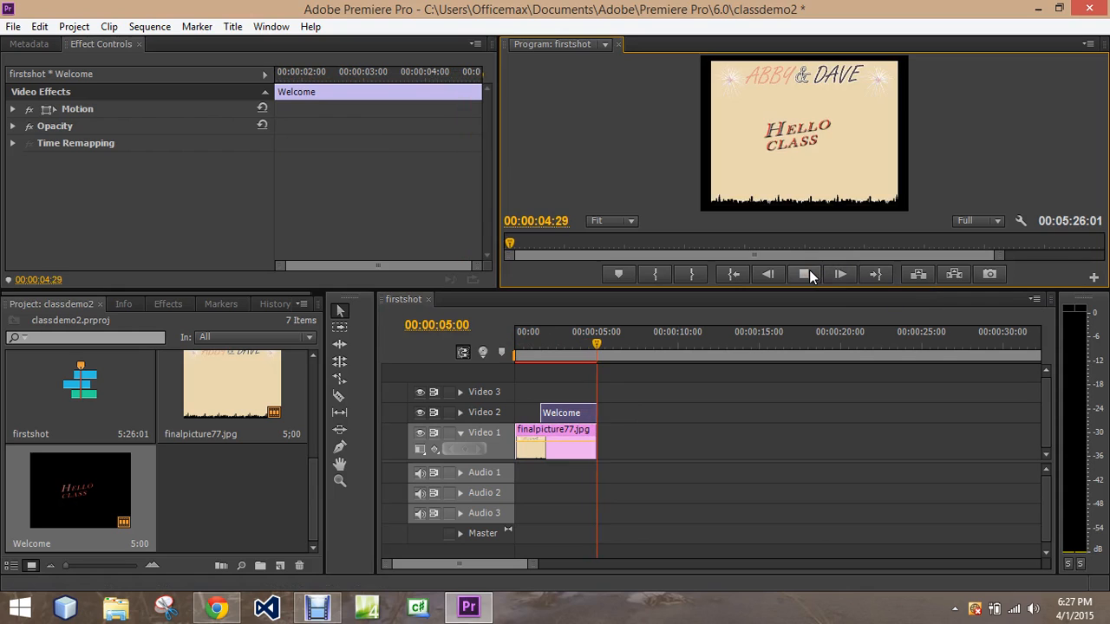
left_click(809, 274)
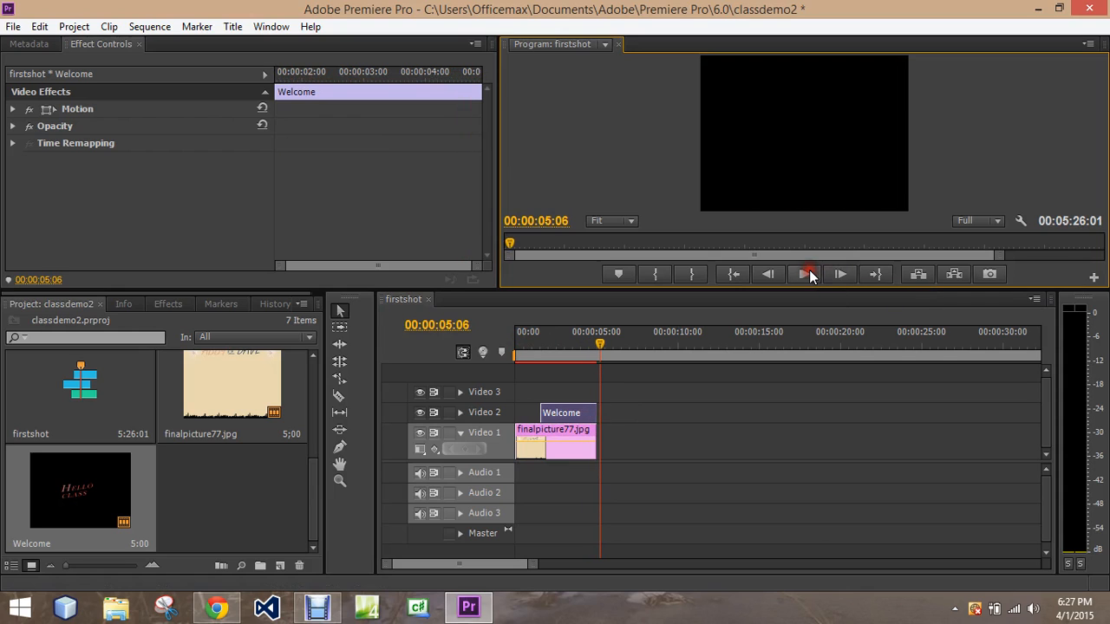
Examine the Motion, Opacity and Time Remapping settings of the Welcome clip on Video 2
left_click(553, 415)
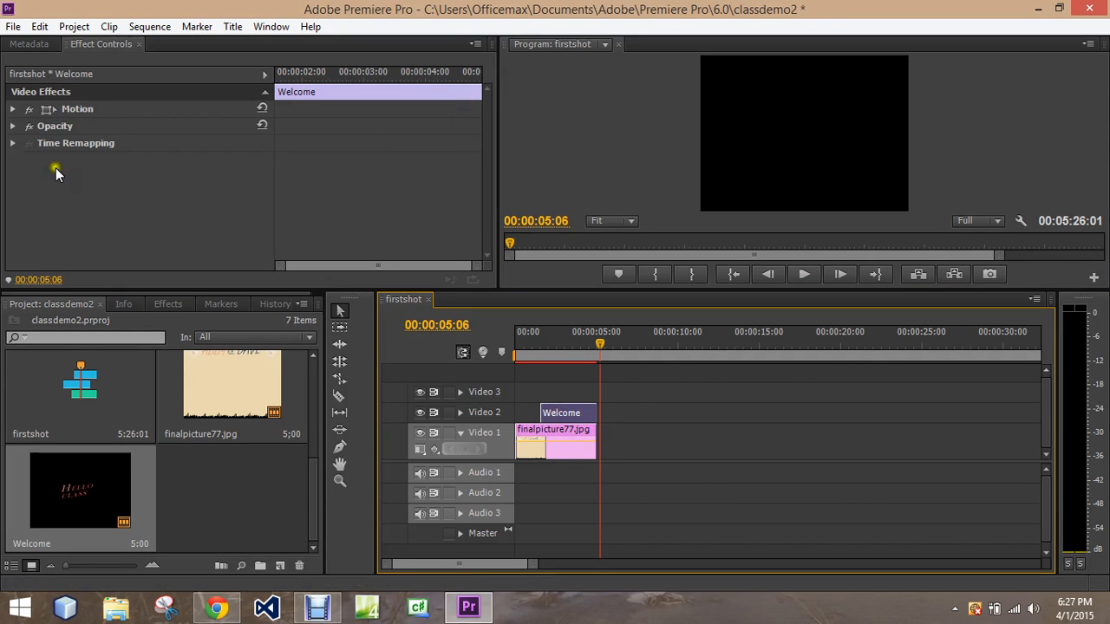
left_click(13, 108)
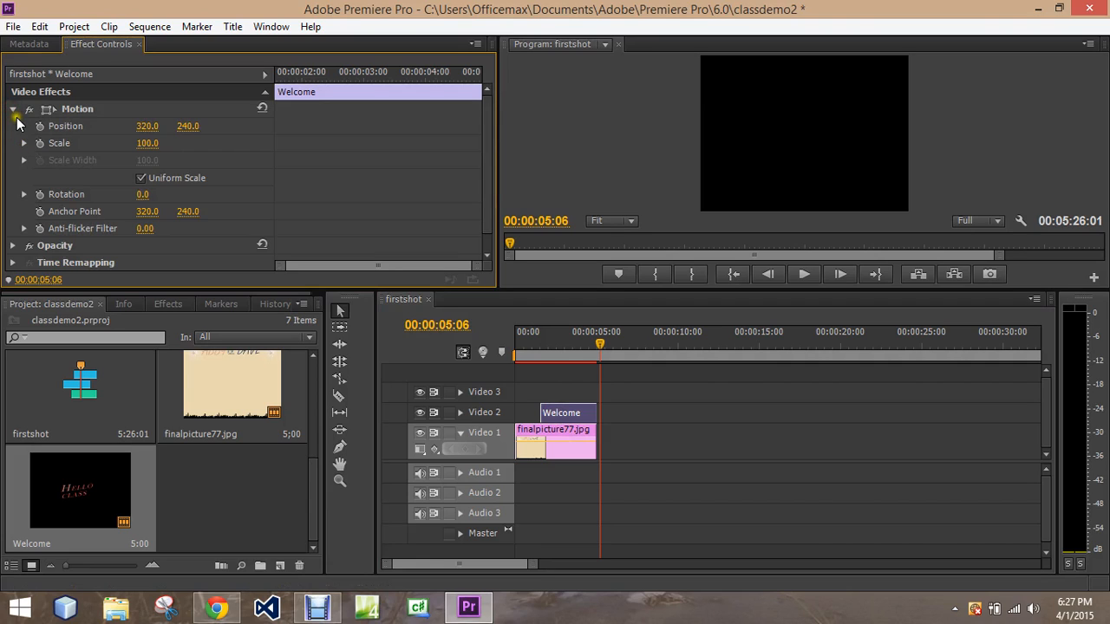
left_click(13, 109)
left_click(13, 126)
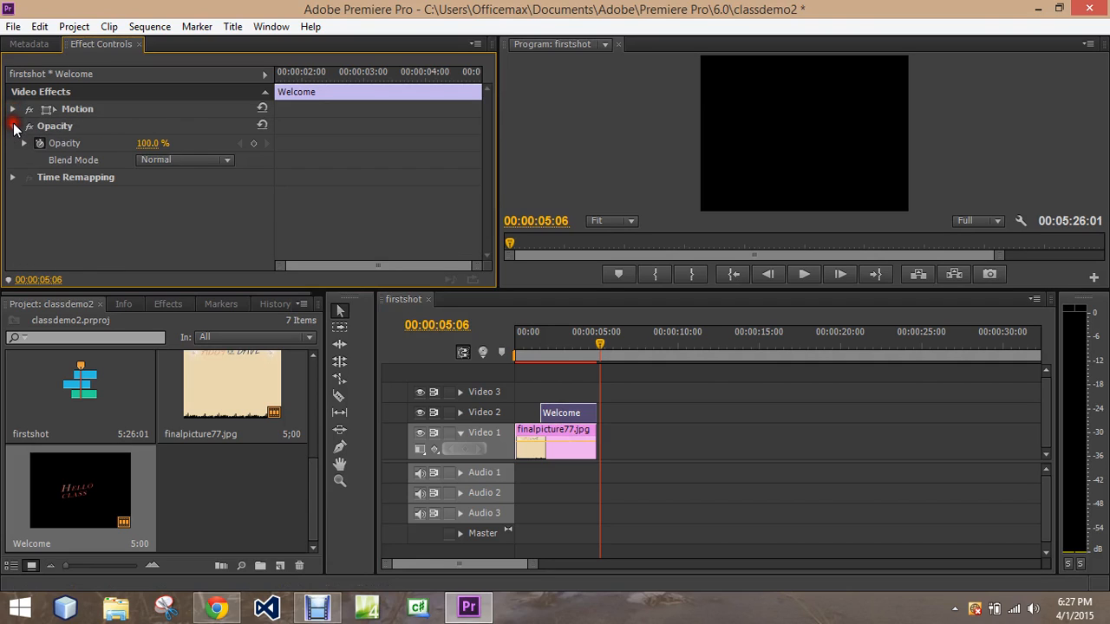
left_click(13, 125)
left_click(13, 143)
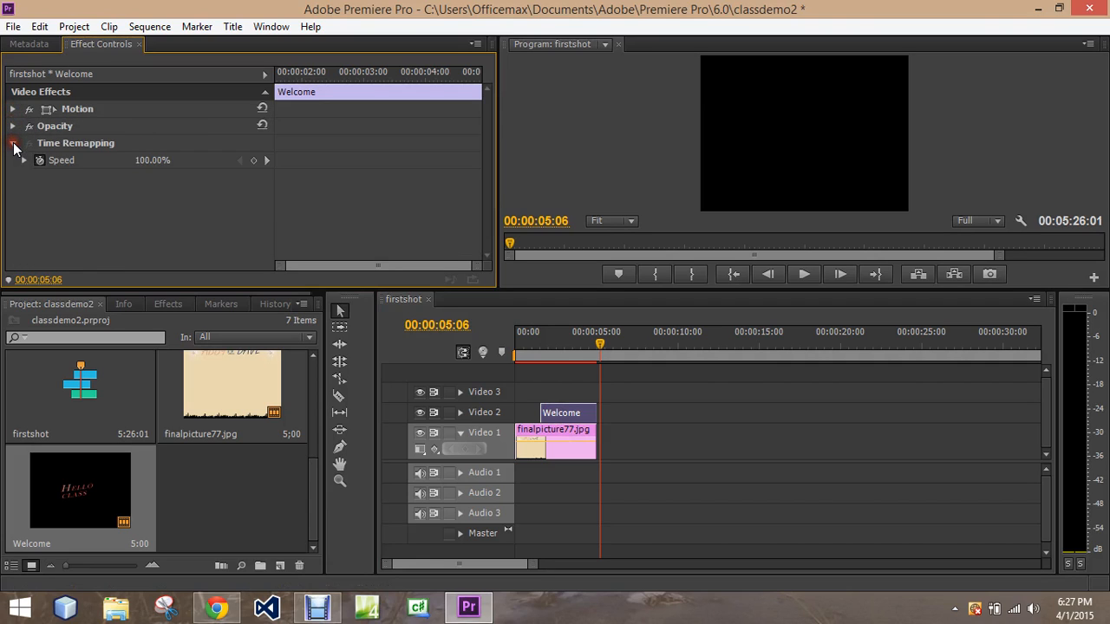
left_click(19, 161)
left_click(20, 161)
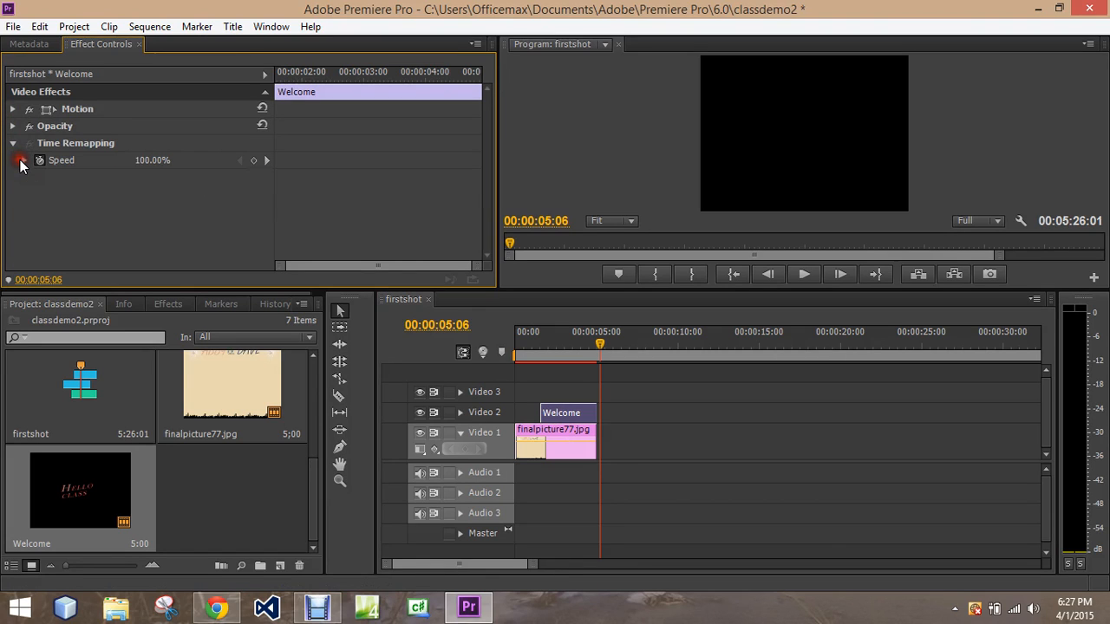